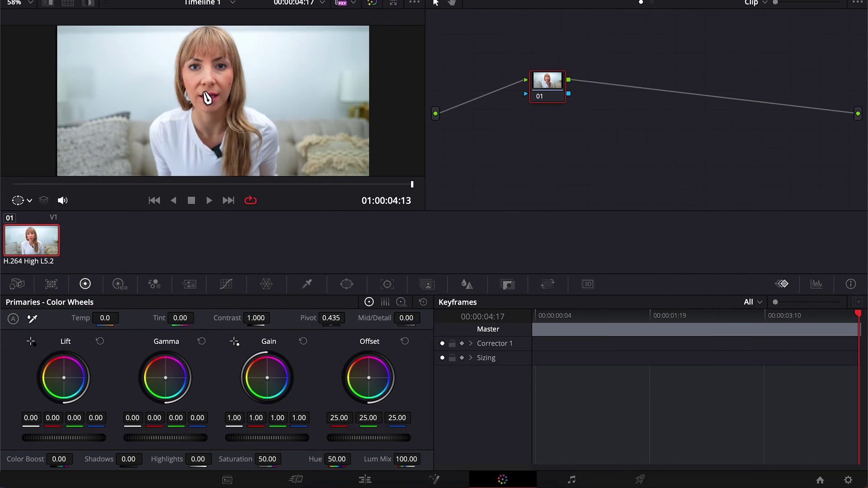
Step: Zoom the viewer in and trace a closed five-point curve mask around the pimple on her cheek
scroll(207, 98, "up", 8)
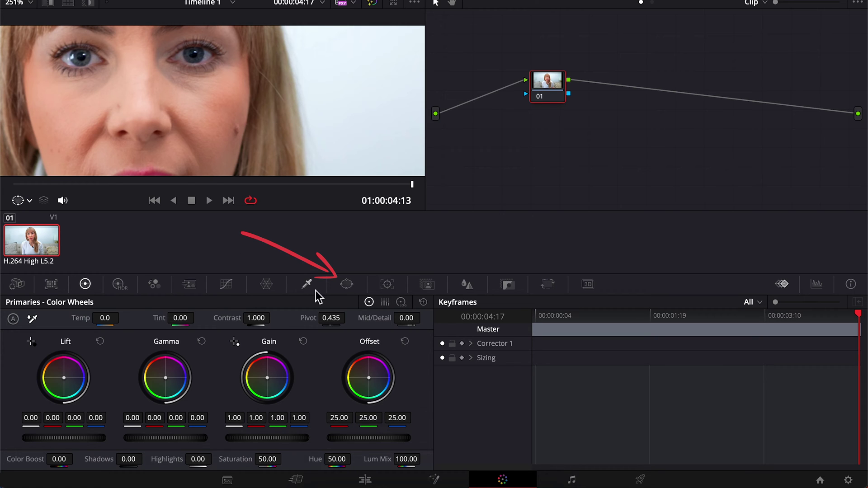
left_click(346, 289)
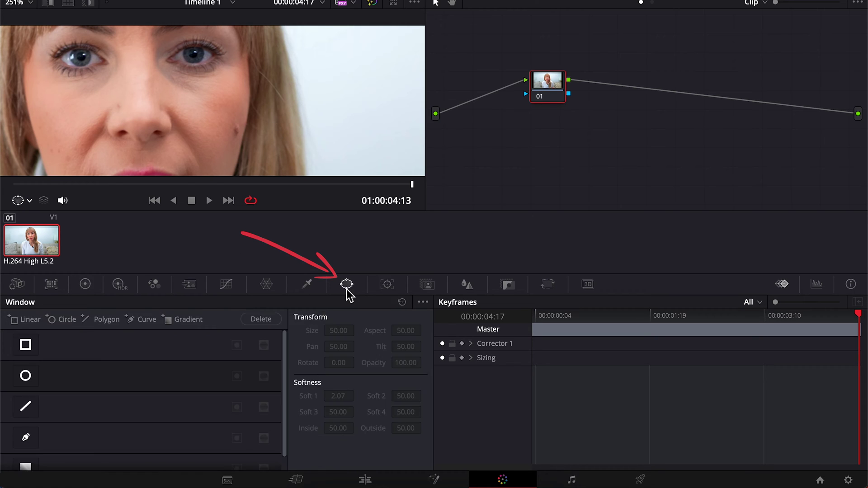
left_click(23, 437)
left_click(227, 123)
left_click(235, 117)
left_click(242, 121)
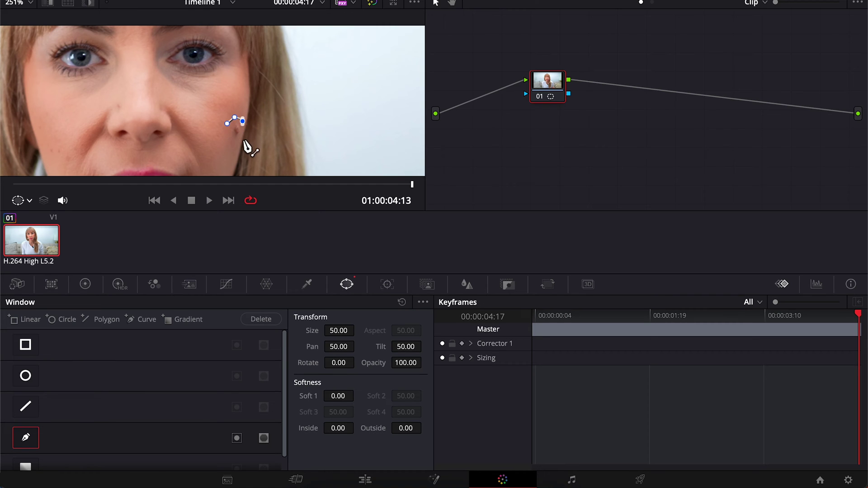
left_click(239, 143)
left_click(224, 136)
left_click(227, 122)
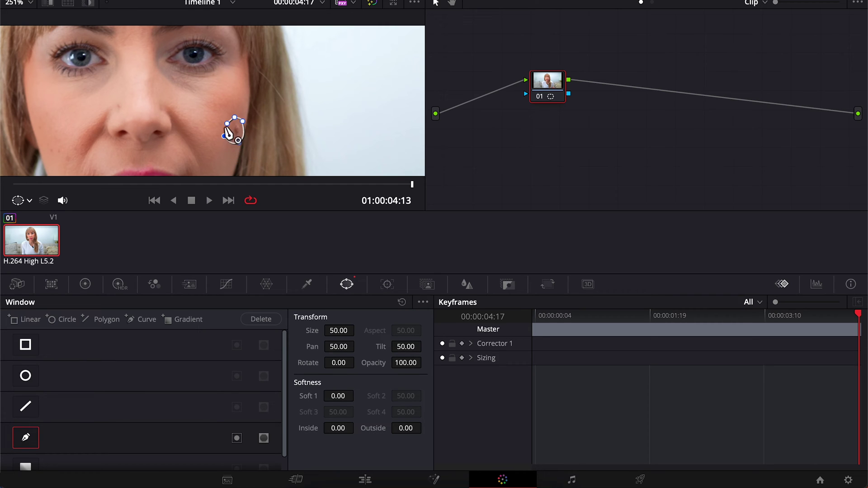
Step: Track the cheek mask forward and backward, then in reverse back to the clip start
left_click(387, 286)
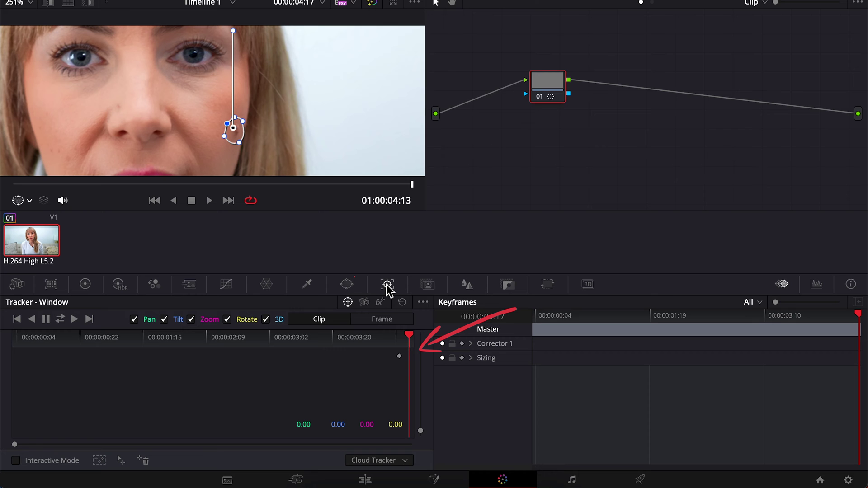
left_click(59, 319)
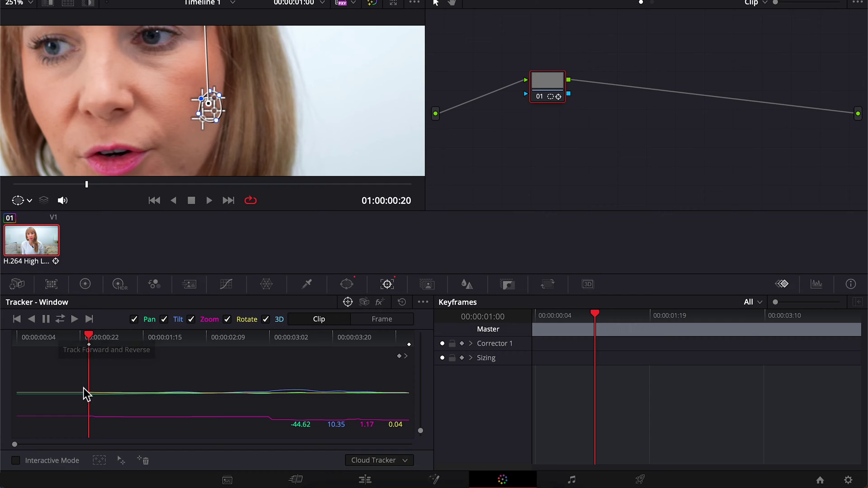
left_click(30, 322)
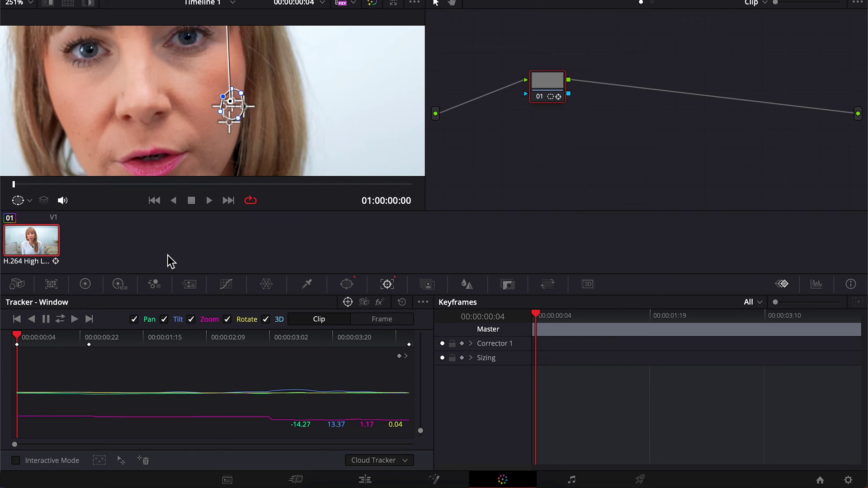
Step: Scrub the track and drag the mask back onto the blemish at about one second and 01:04
left_click(16, 340)
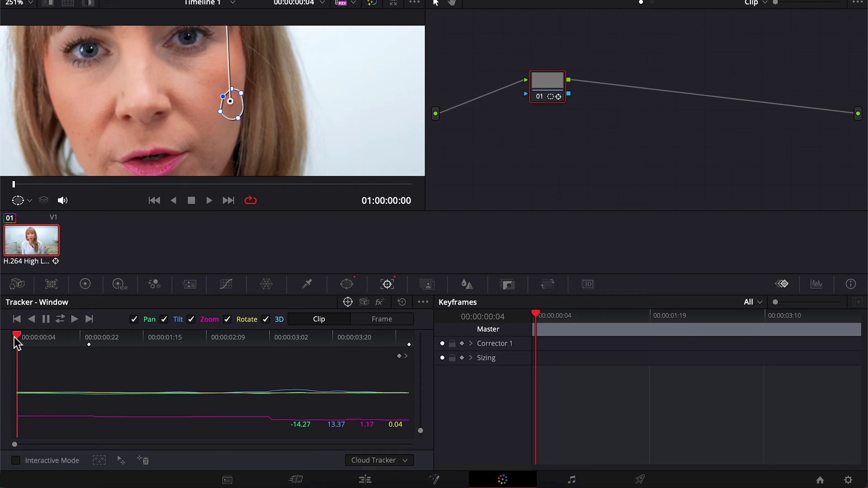
left_click_drag(16, 341, 136, 346)
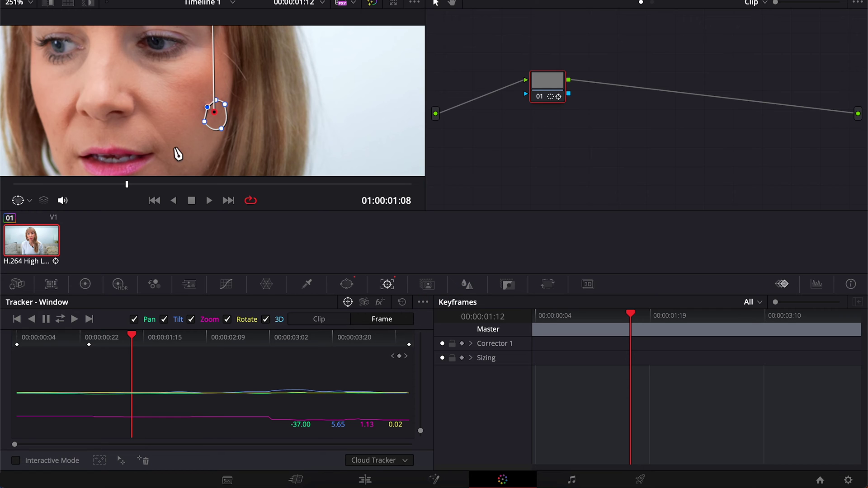
left_click_drag(214, 112, 209, 108)
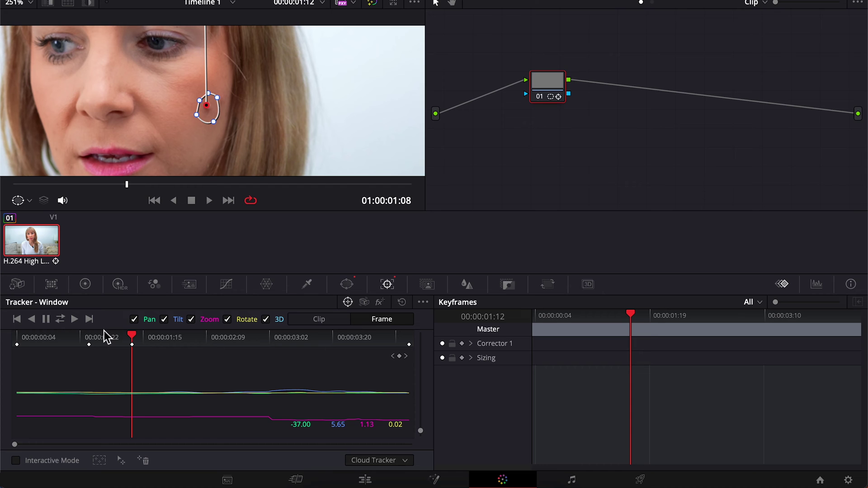
left_click_drag(131, 337, 104, 337)
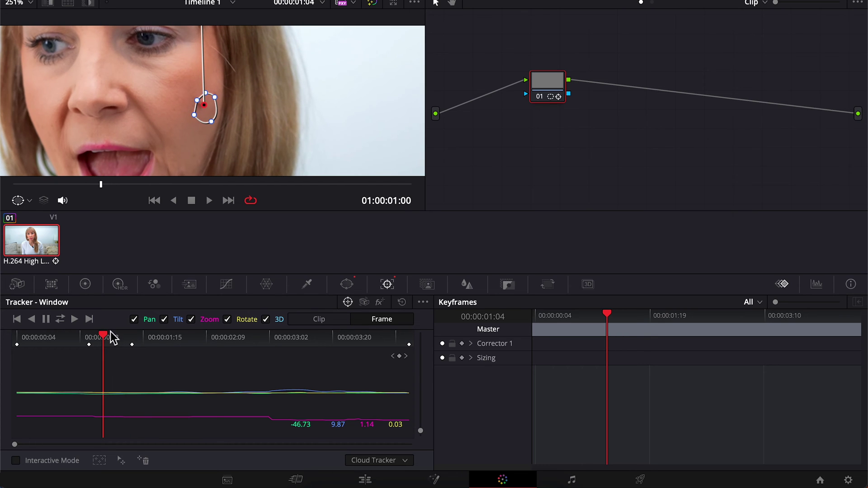
left_click_drag(204, 115, 196, 102)
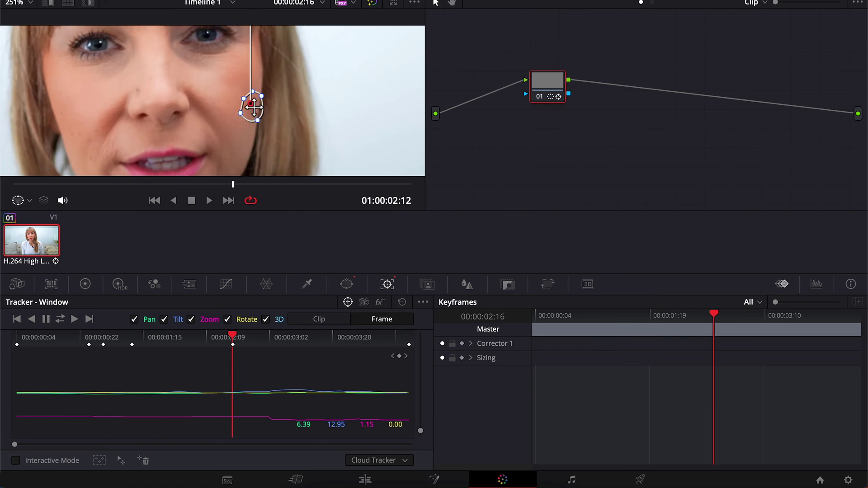
left_click_drag(232, 336, 405, 340)
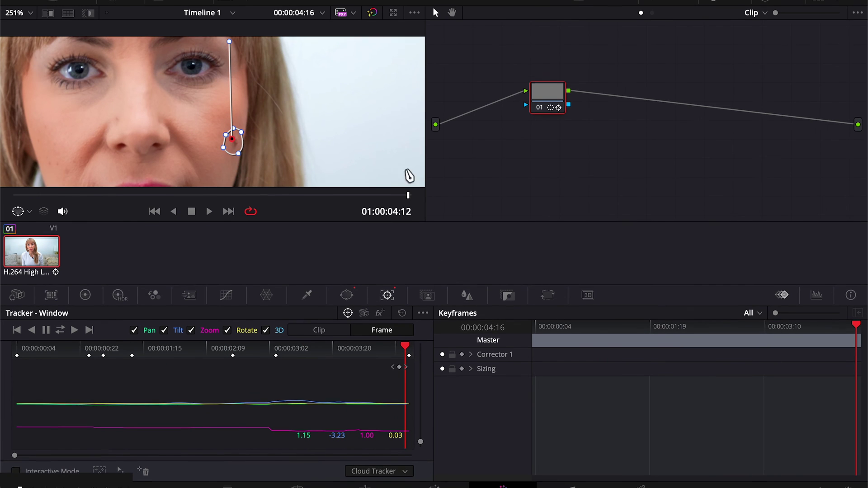
Step: Search effects for 'blur', favourite Gaussian Blur, filter to Favorites and apply it to node 01
left_click(777, 14)
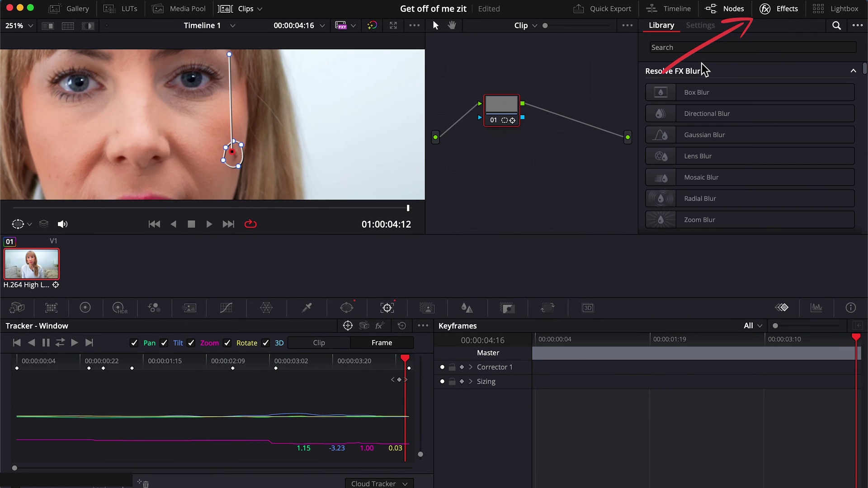
left_click(694, 48)
type("blur")
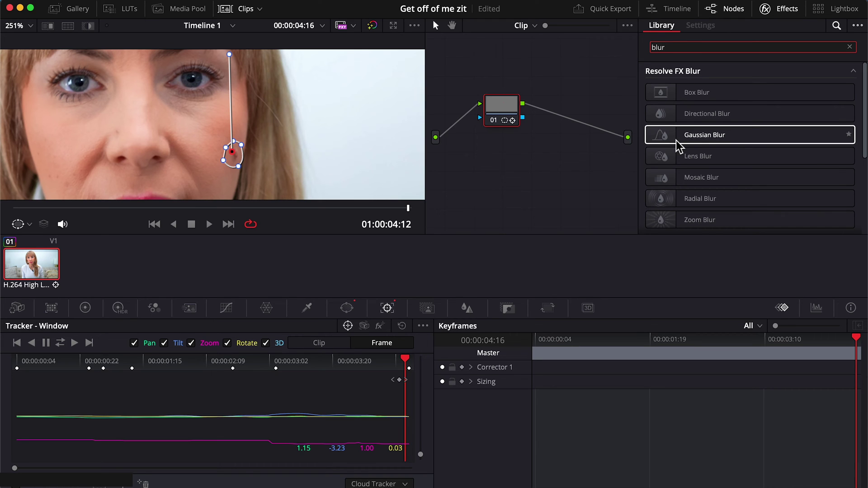
left_click(847, 135)
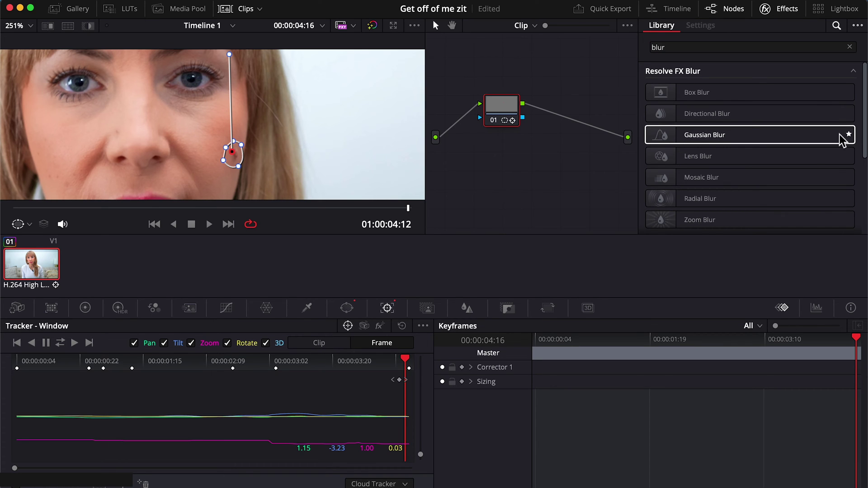
left_click(857, 27)
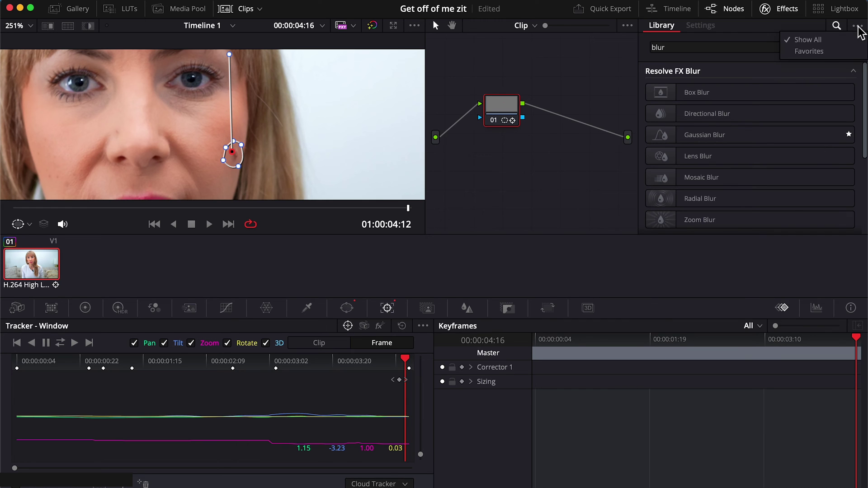
left_click(812, 51)
left_click_drag(670, 101, 494, 115)
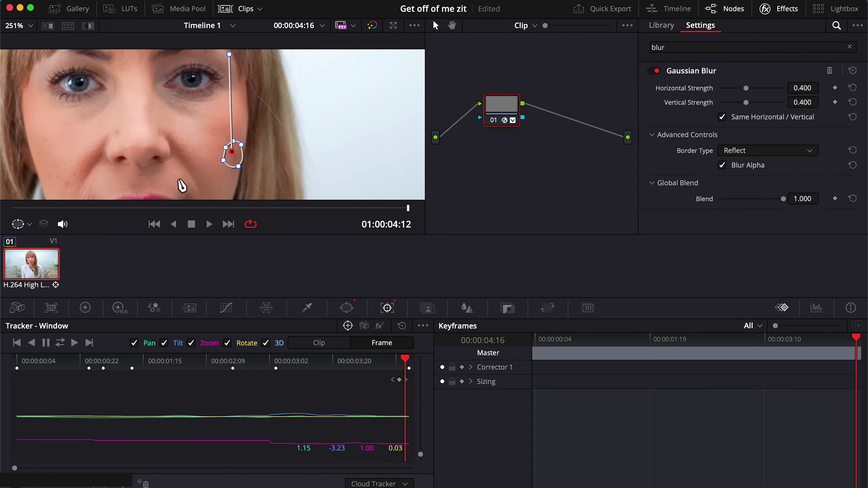
Step: Hide the mask outline and toggle node 01 off and on to compare before and after
left_click(28, 225)
left_click(38, 241)
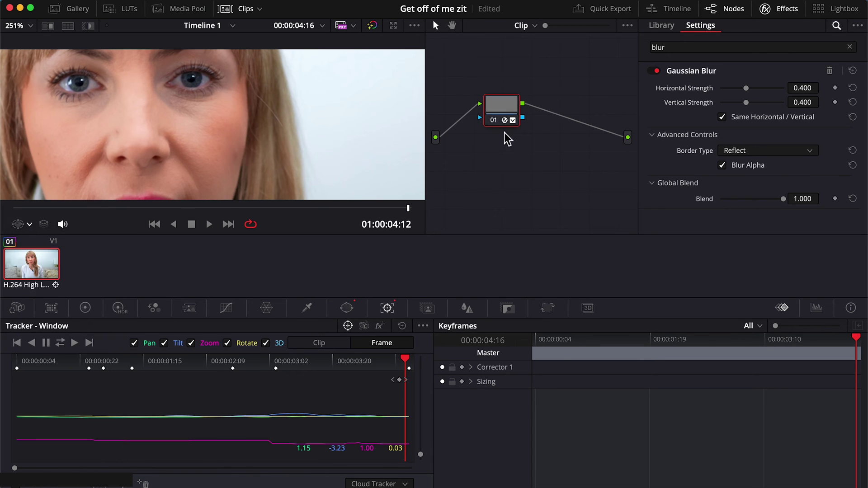
left_click(493, 120)
left_click(493, 120)
left_click(493, 120)
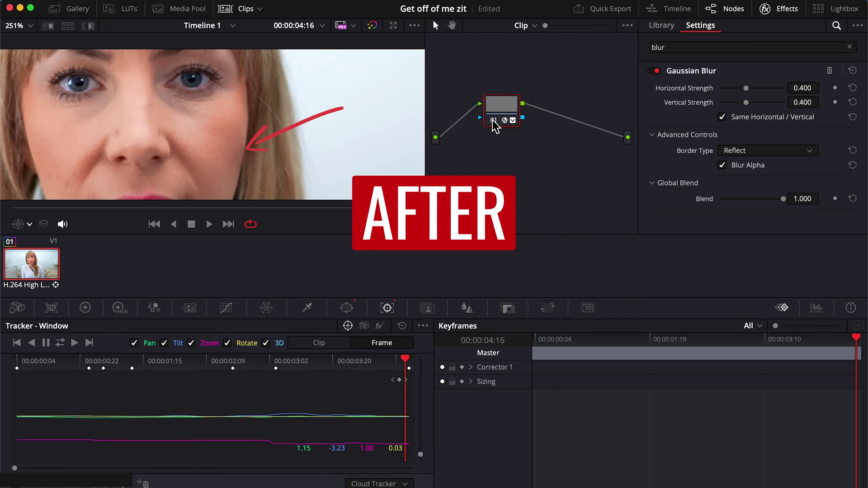
left_click(493, 120)
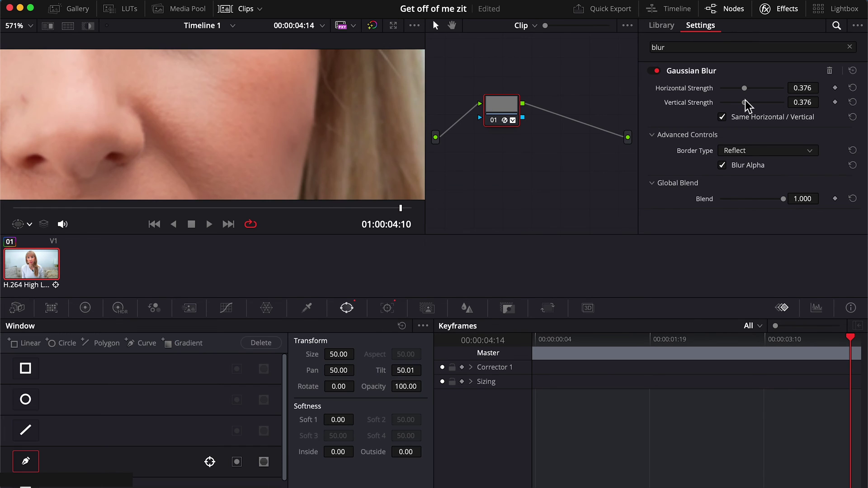
Step: Lower Gaussian Blur strength to 0.275 and set the mask's outside softness to 0.26
mouse_move(745, 101)
left_mouse_down()
mouse_move(731, 102)
mouse_move(741, 104)
left_mouse_up()
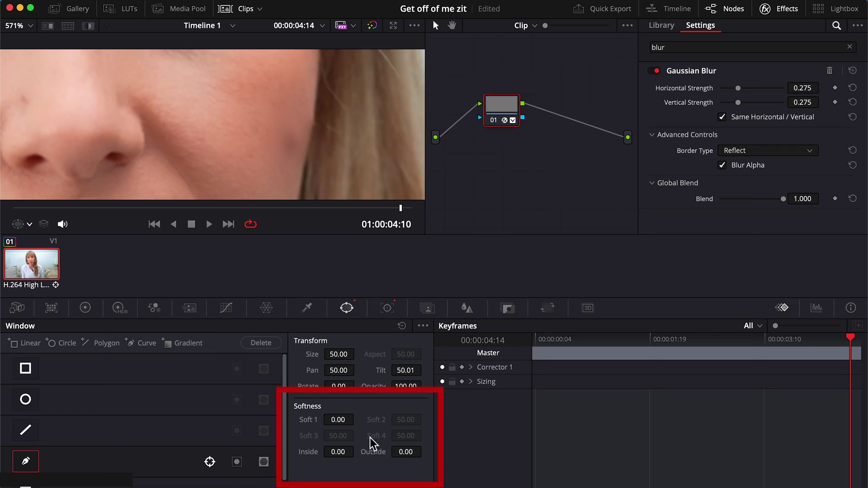
left_click_drag(338, 420, 357, 419)
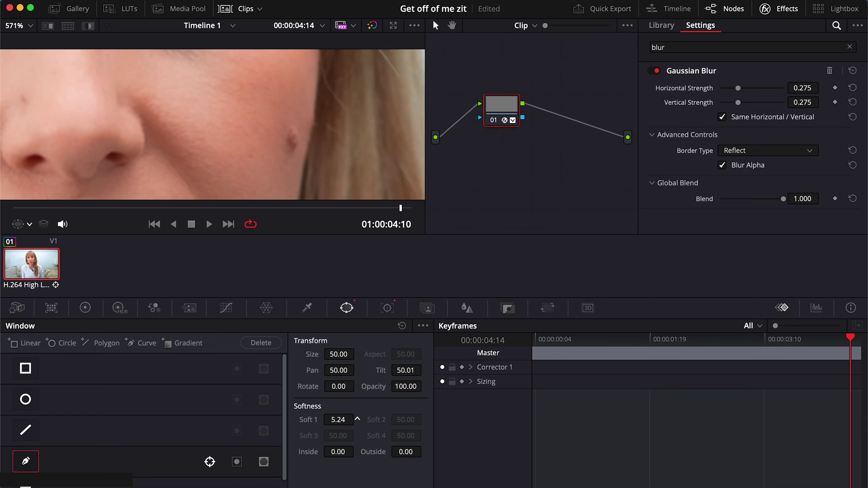
left_click(19, 224)
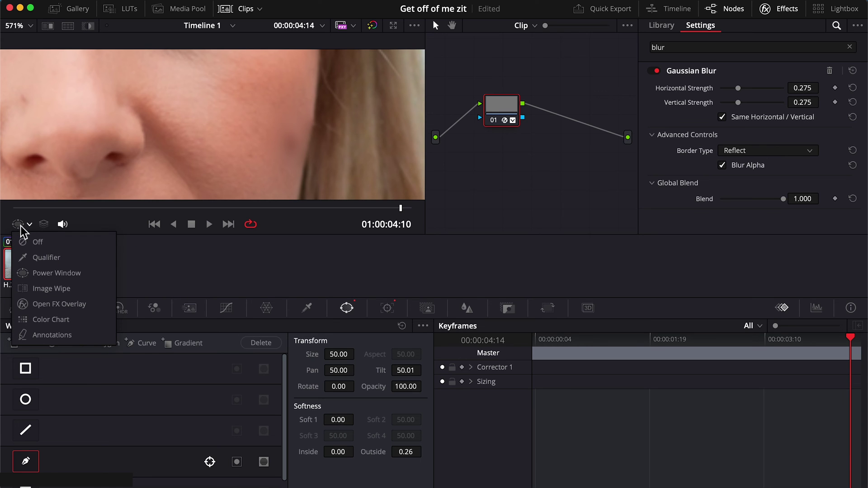
Step: Show the Power Window outline again and raise the Outside softness to 2.86
left_click(47, 274)
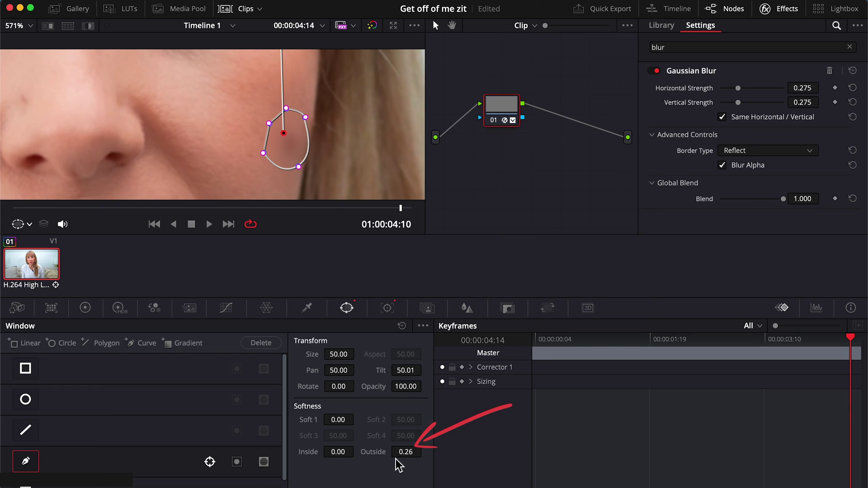
mouse_move(397, 458)
left_mouse_down()
mouse_move(412, 459)
mouse_move(396, 459)
left_mouse_up()
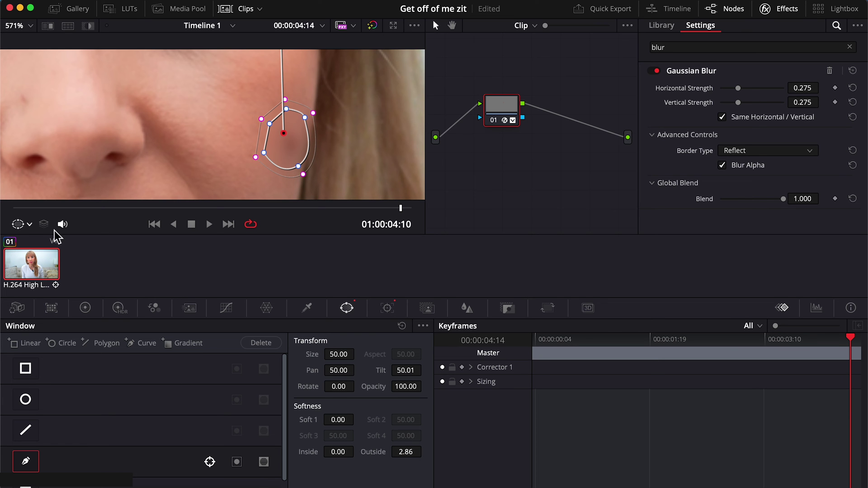